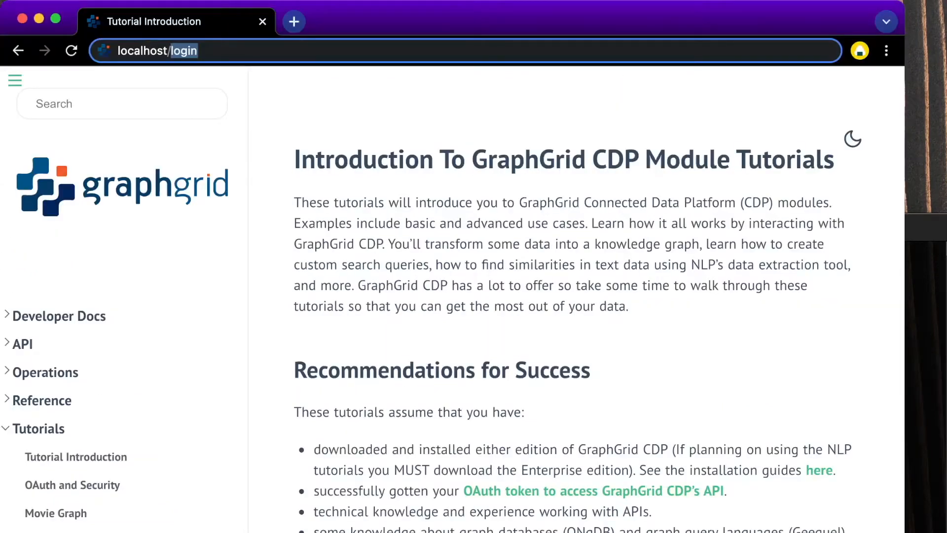
Load localhost/login and log in to the GraphGrid dashboard with the prefilled default credentials.
key("Return")
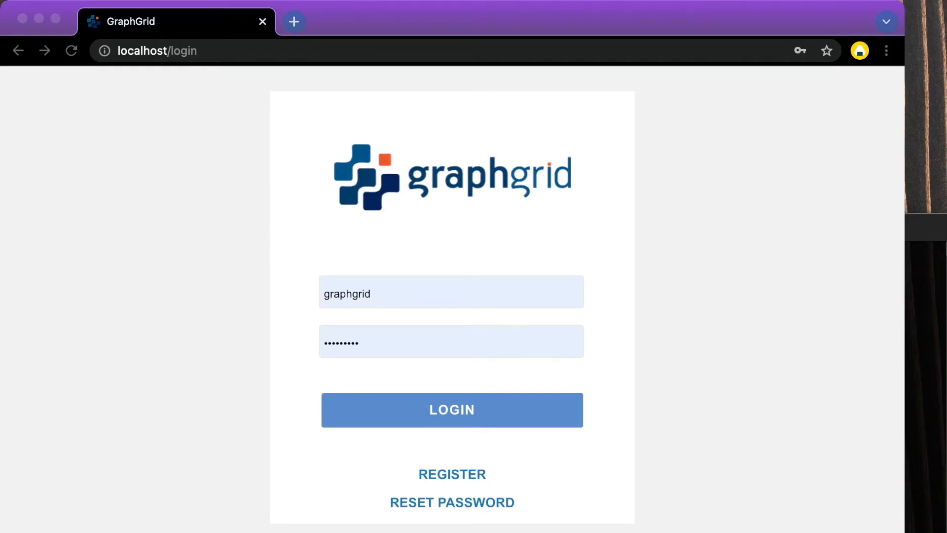
left_click(452, 410)
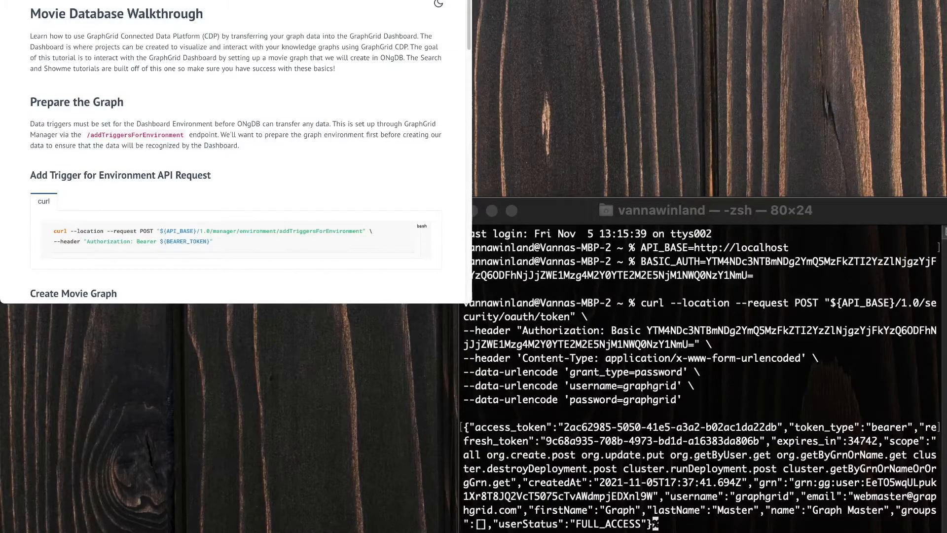
Paste and run the tutorial's addTriggersForEnvironment curl command in Terminal.
scroll(236, 152, "down", 3)
scroll(235, 152, "down", 2)
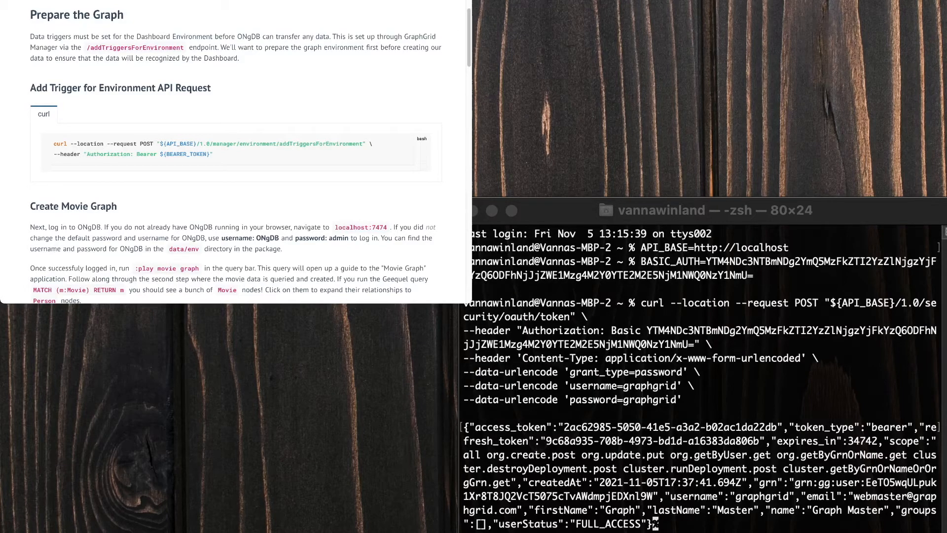
scroll(237, 153, "down", 2)
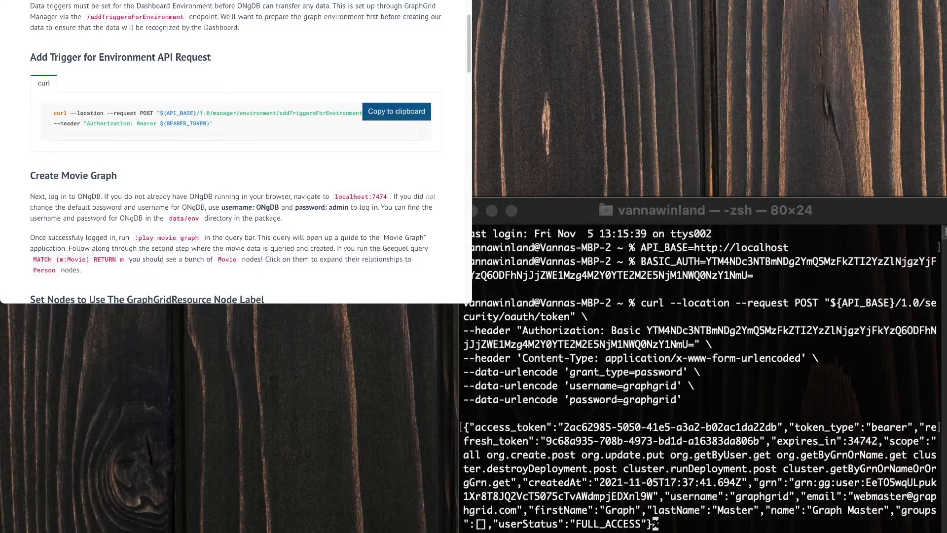
key("super+Tab")
type("curl --location --request POST \"${API_BASE}/1.0/manager/environment/addTriggersForEnvironment\" \\ --header \"Authorization: Bearer ${BEARER_TOKEN}\"")
key("Return")
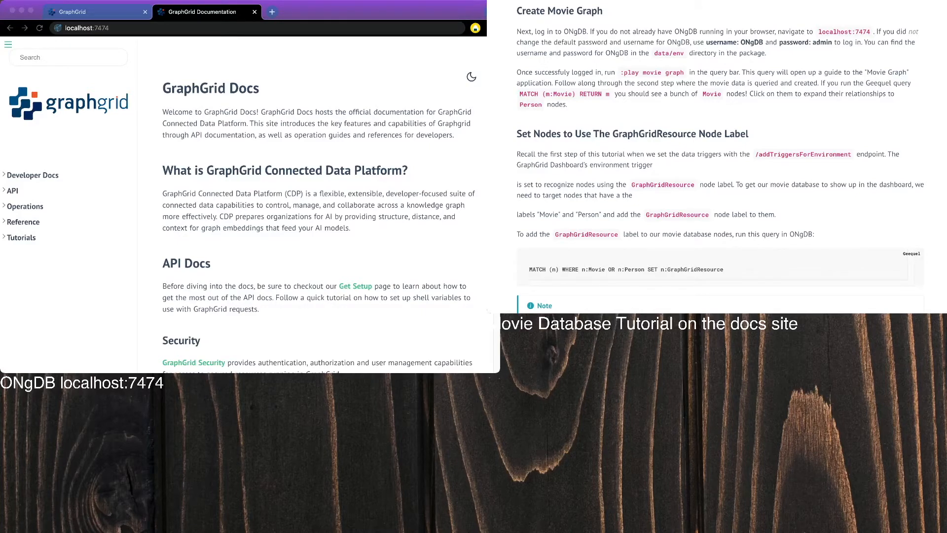
Load ONgDB Browser at localhost:7474 and connect as ongdb by entering the database password.
key("Return")
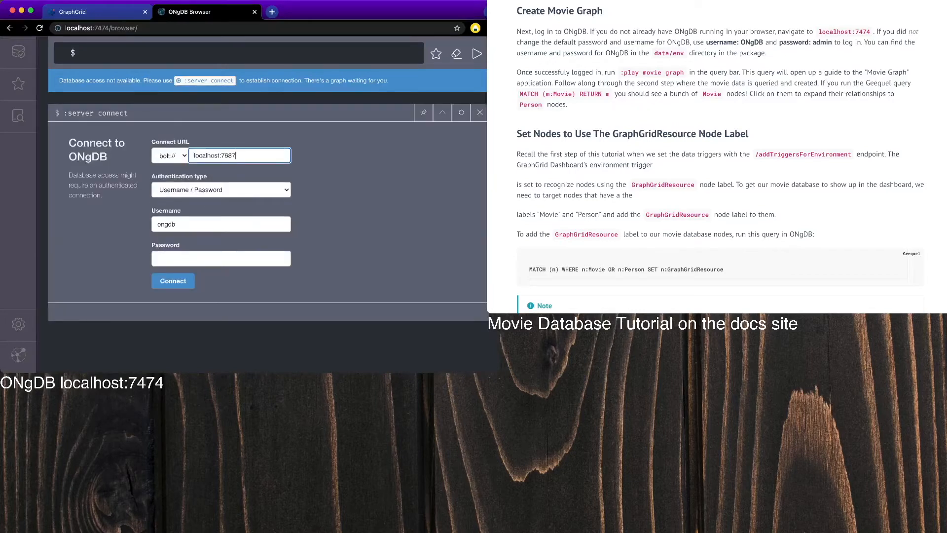
left_click(221, 259)
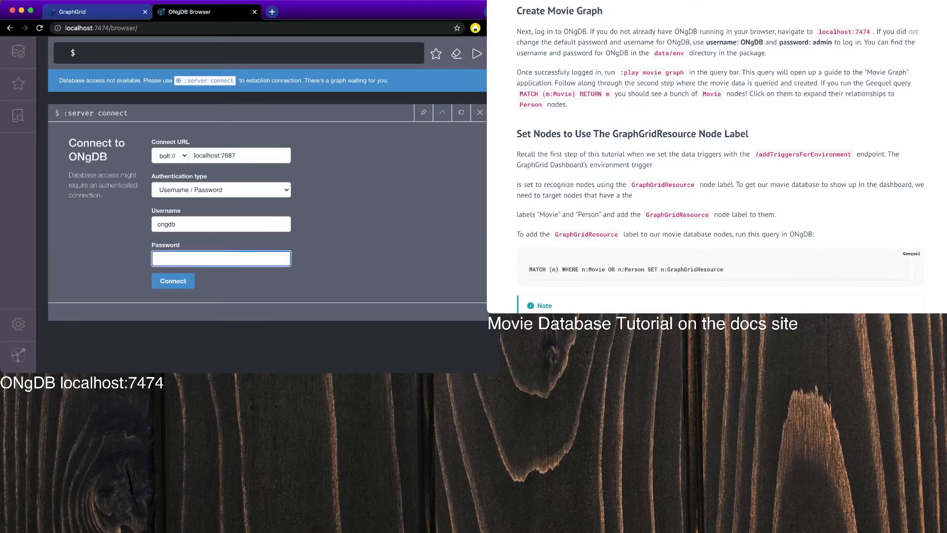
type("admin")
key("Return")
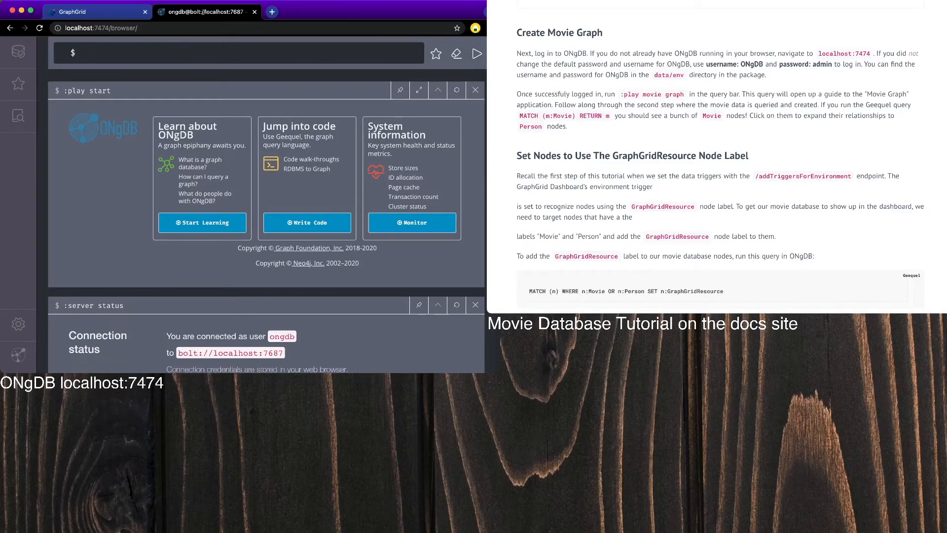
Open the :play movie graph guide and run its CREATE script to build the movie graph.
type(":play movie graph")
key("Return")
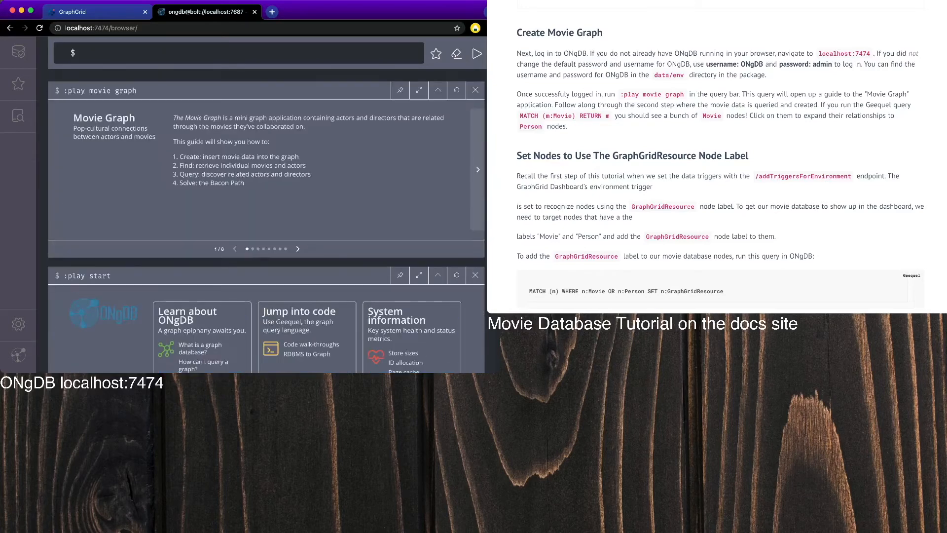
left_click(478, 170)
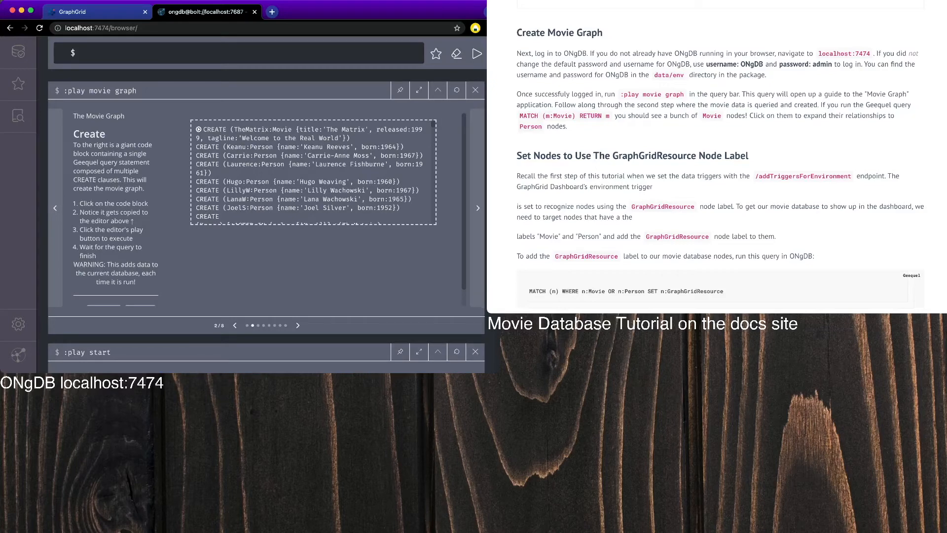
left_click(313, 173)
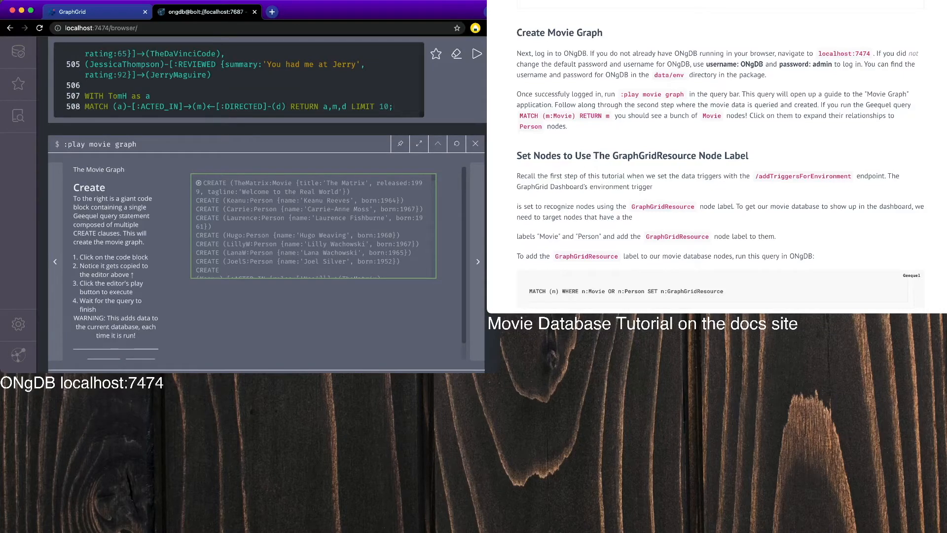
key("super+Return")
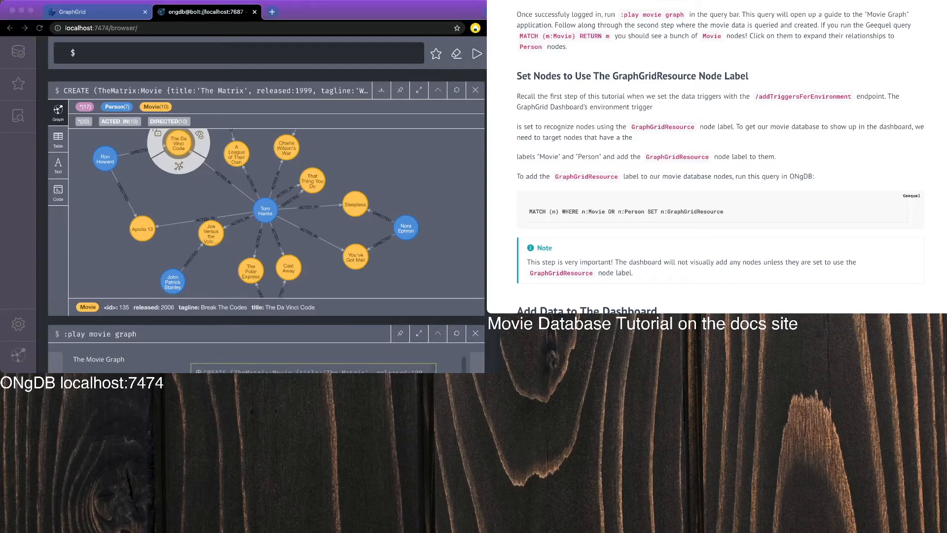
Copy the MATCH…SET n:GraphGridResource query from the docs and run it, labelling 171 Movie and Person nodes.
scroll(717, 157, "down", 4)
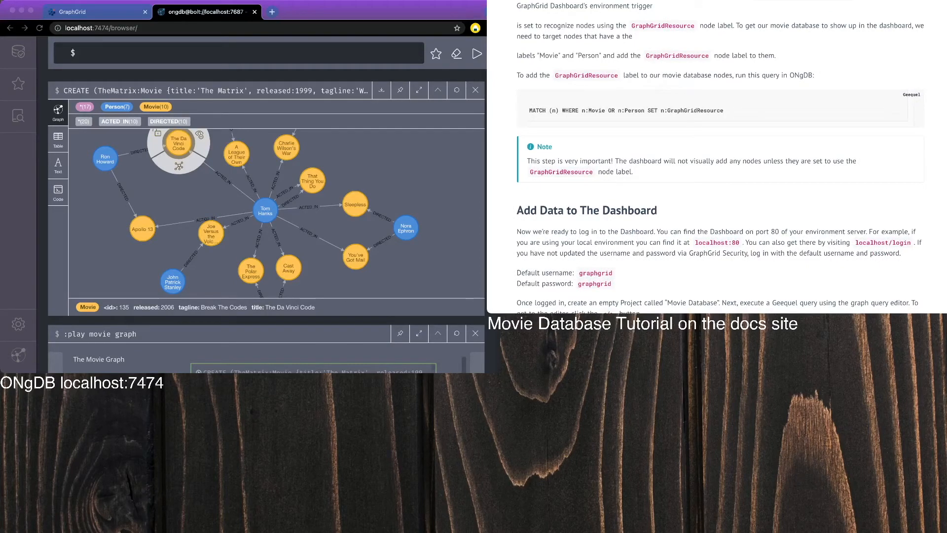
mouse_move(890, 98)
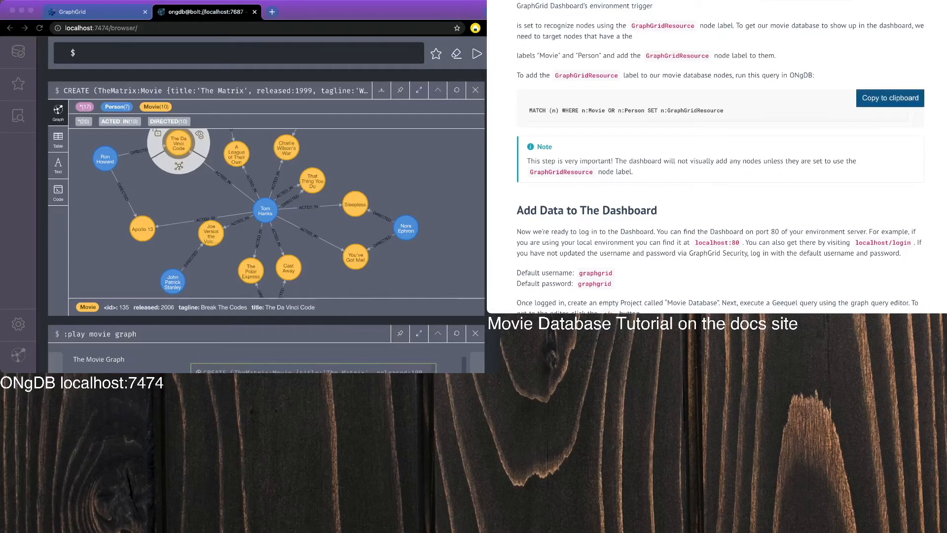
left_click(890, 98)
left_click(239, 52)
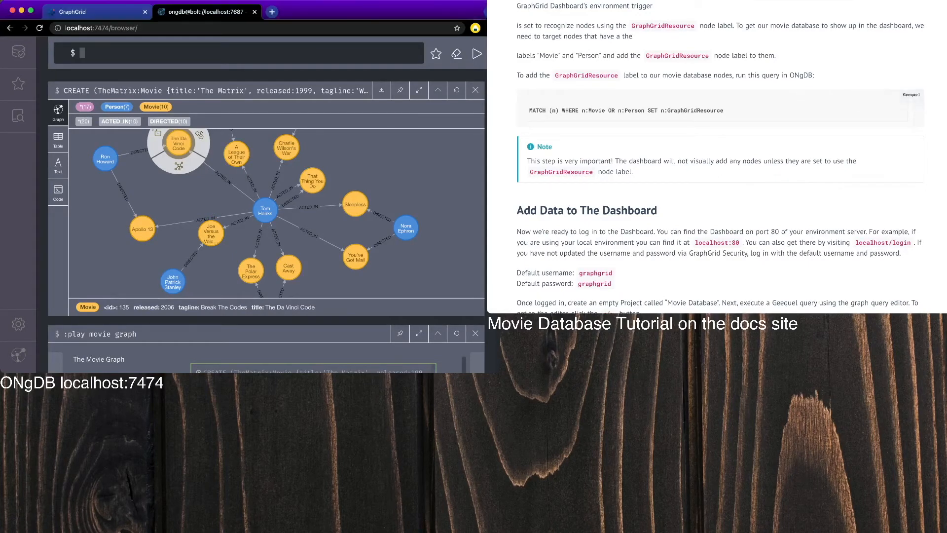
key("super+v")
key("Return")
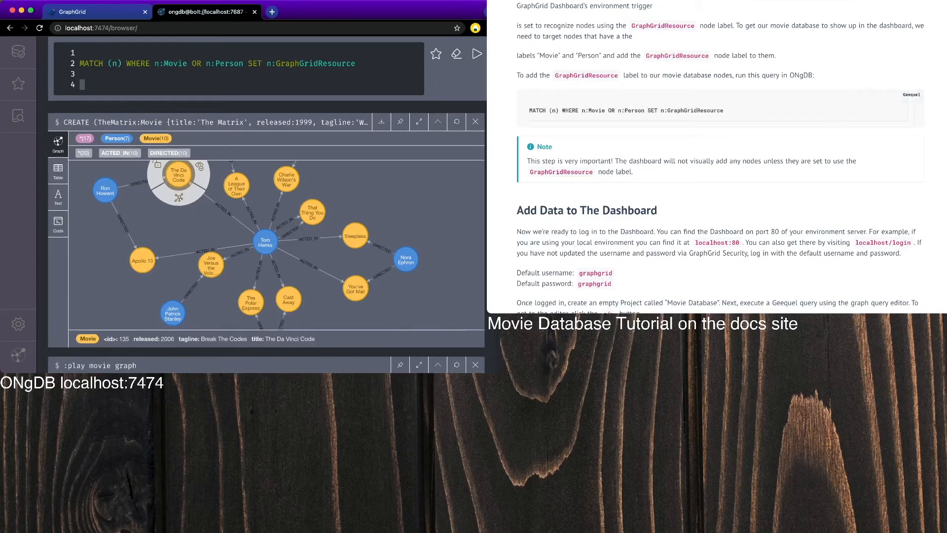
key("super+Return")
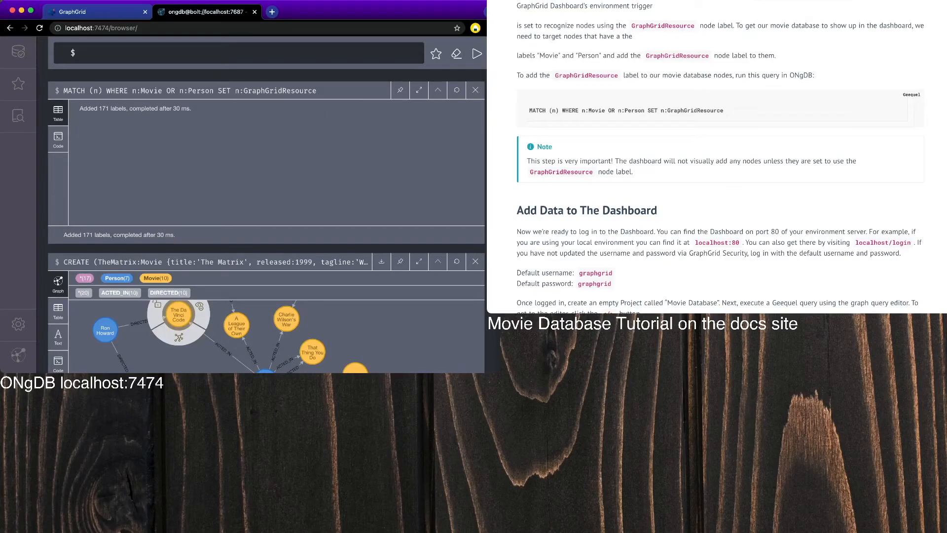
scroll(720, 158, "down", 5)
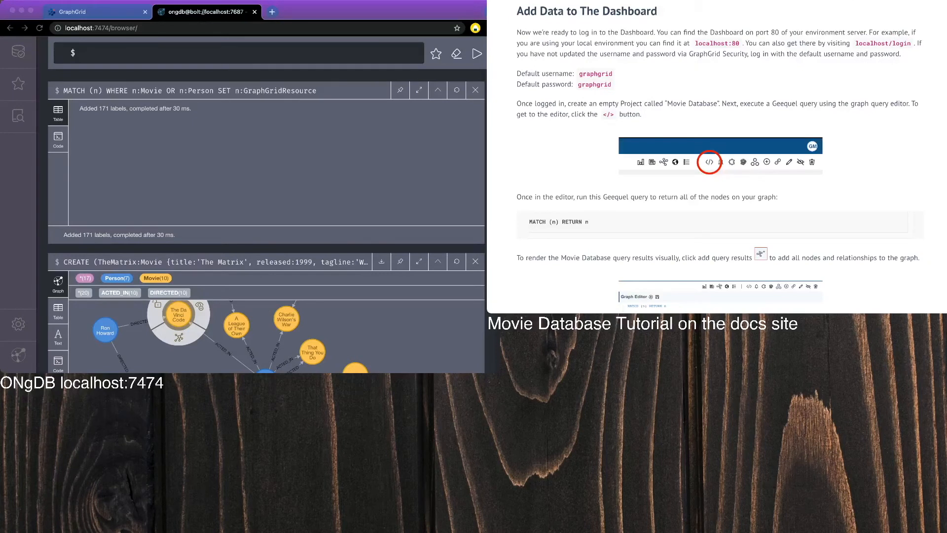
Back on the GraphGrid dashboard, create a new project titled 'Movie Database'.
left_click(99, 12)
left_click(99, 12)
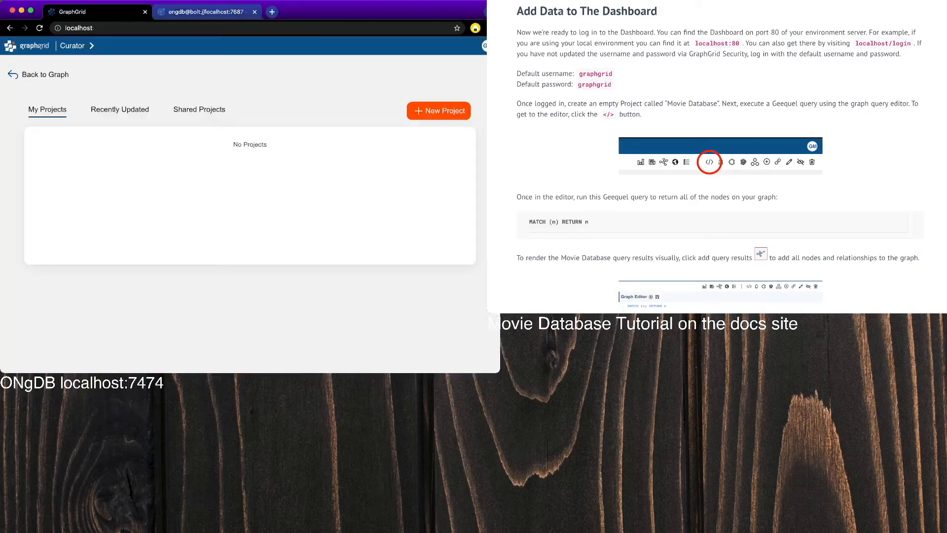
left_click(438, 110)
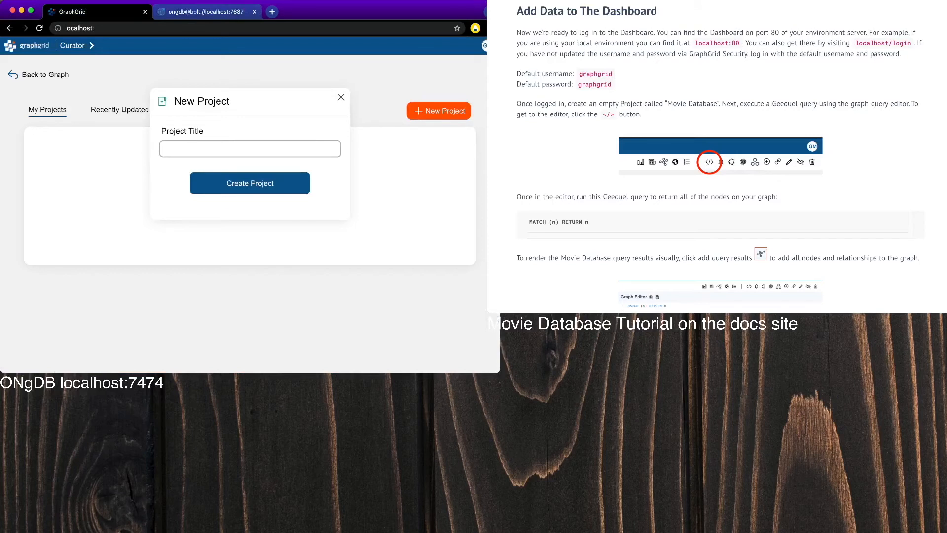
type("Movie D")
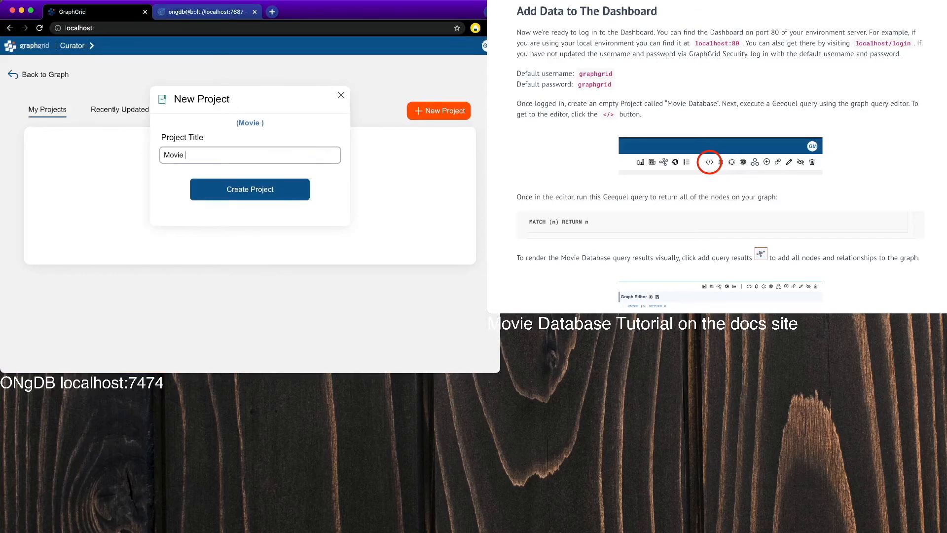
type("atabase")
left_click(250, 190)
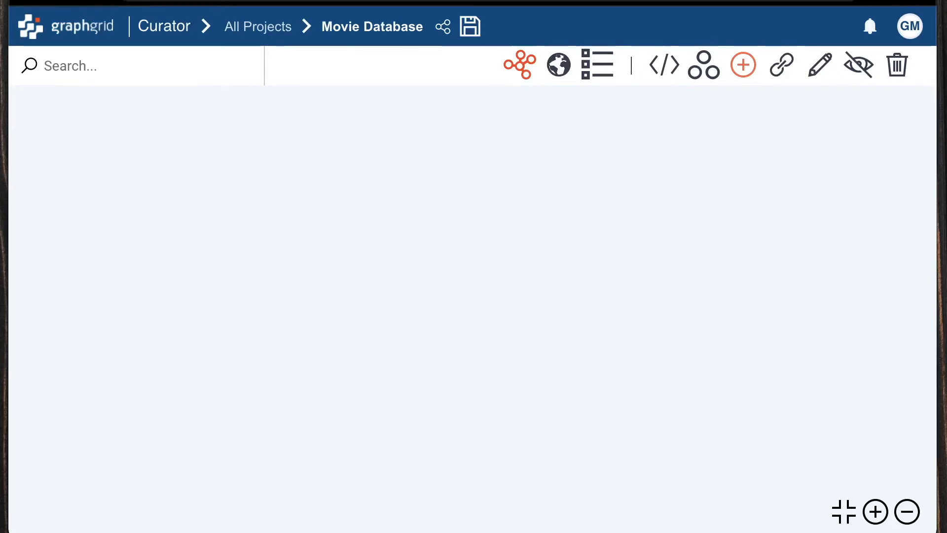
Change the Graph Editor query to MATCH (n:Movie) RETURN n, dropping LIMIT 10, and run it.
left_click(656, 63)
left_click(463, 151)
key("BackSpace")
key("BackSpace")
key("BackSpace")
key("BackSpace")
key("BackSpace")
key("BackSpace")
key("BackSpace")
key("BackSpace")
key("BackSpace")
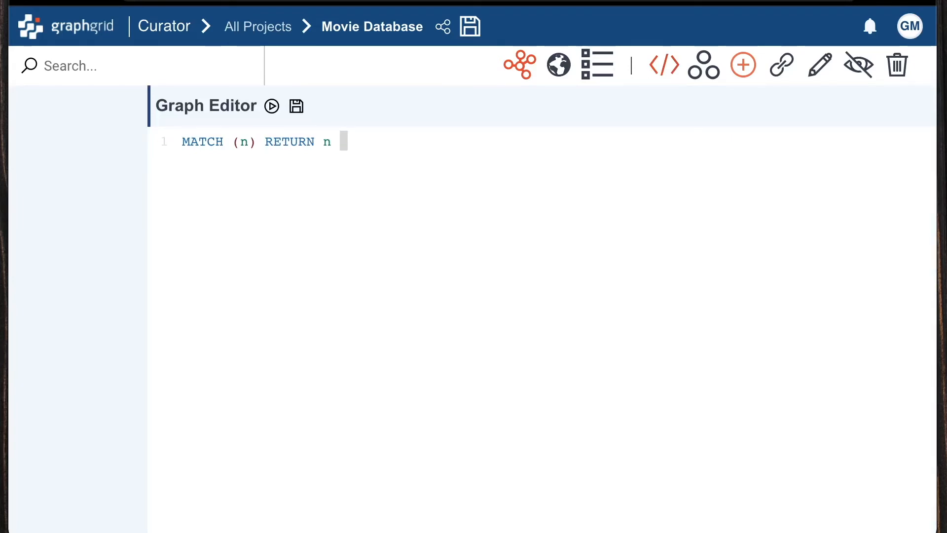
key("Left")
key("Left")
key("Left")
key("Left")
key("Left")
key("Left")
key("Left")
key("Left")
key("Left")
key("Left")
key("Left")
type(":MOVIE")
key("BackSpace")
key("BackSpace")
key("BackSpace")
key("BackSpace")
type("ovie")
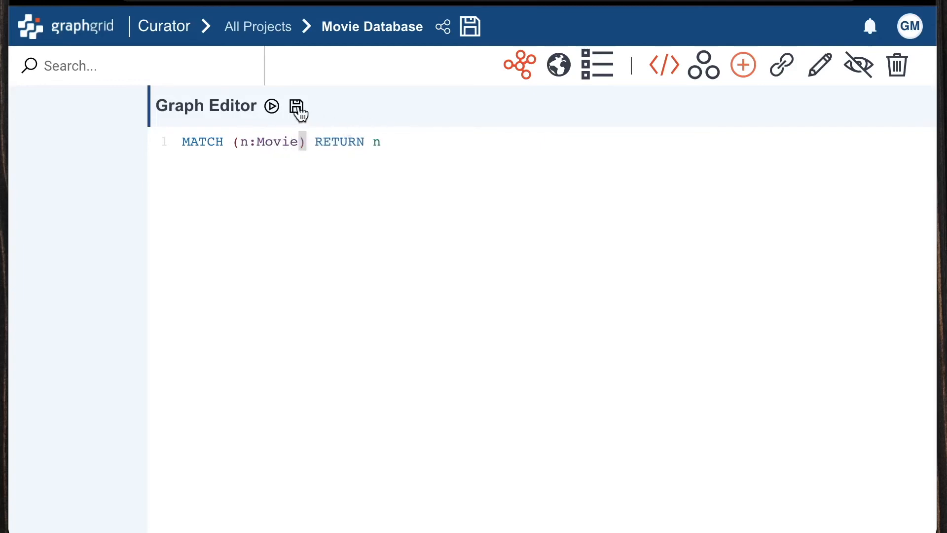
left_click(273, 108)
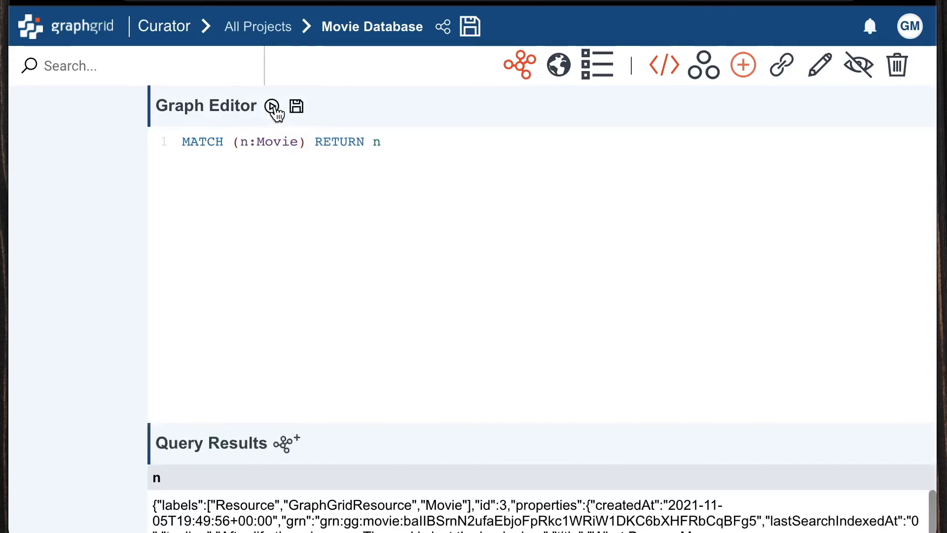
scroll(730, 365, "down", 4)
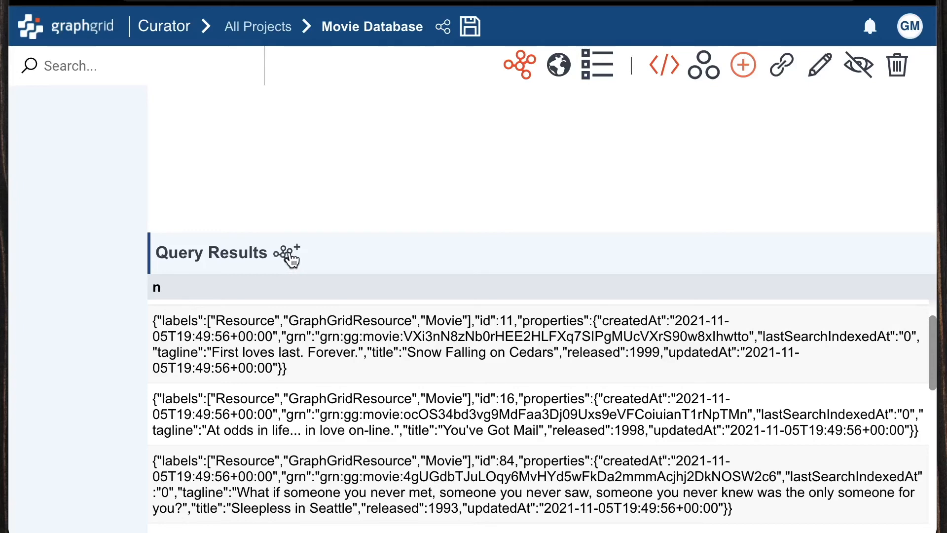
Add all Movie query results to the graph canvas and rearrange the nodes.
left_click(291, 256)
left_click(661, 65)
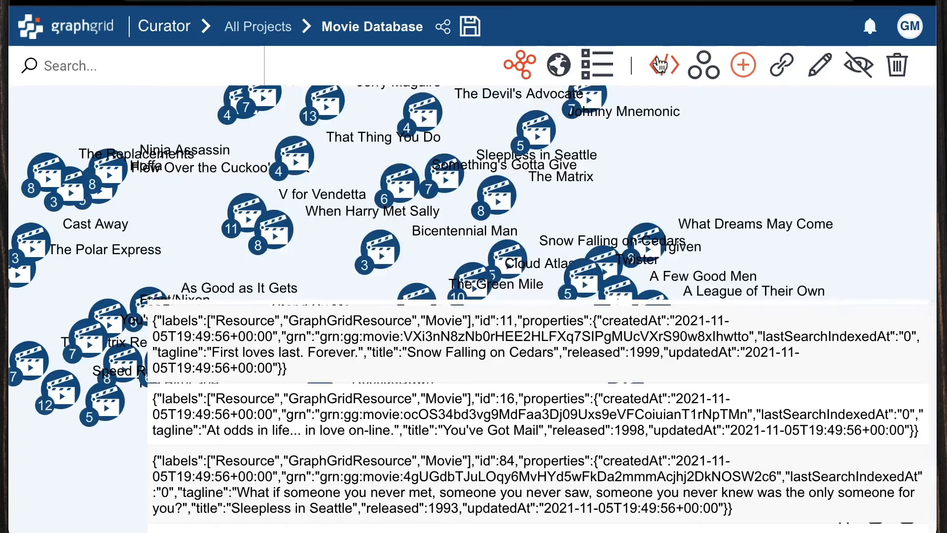
left_click_drag(704, 158, 844, 279)
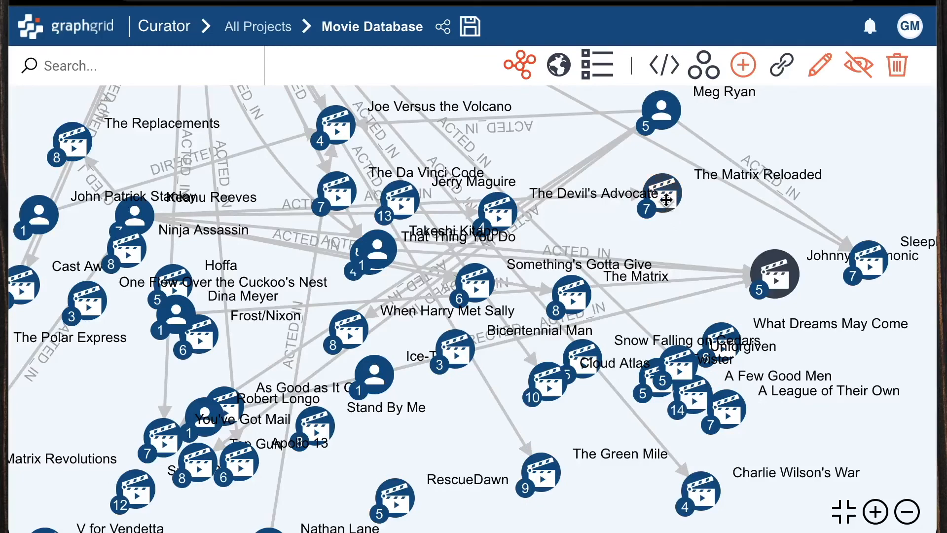
left_click_drag(666, 199, 677, 221)
Expand The Matrix Reloaded to show its cast and crew, then subscribe to GraphGrid's YouTube channel.
double_click(676, 221)
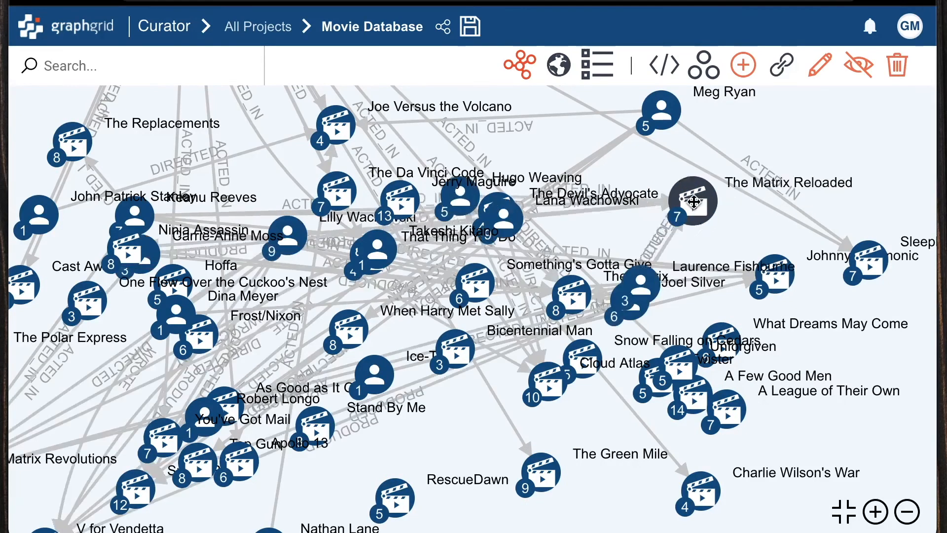
left_click_drag(518, 226, 698, 503)
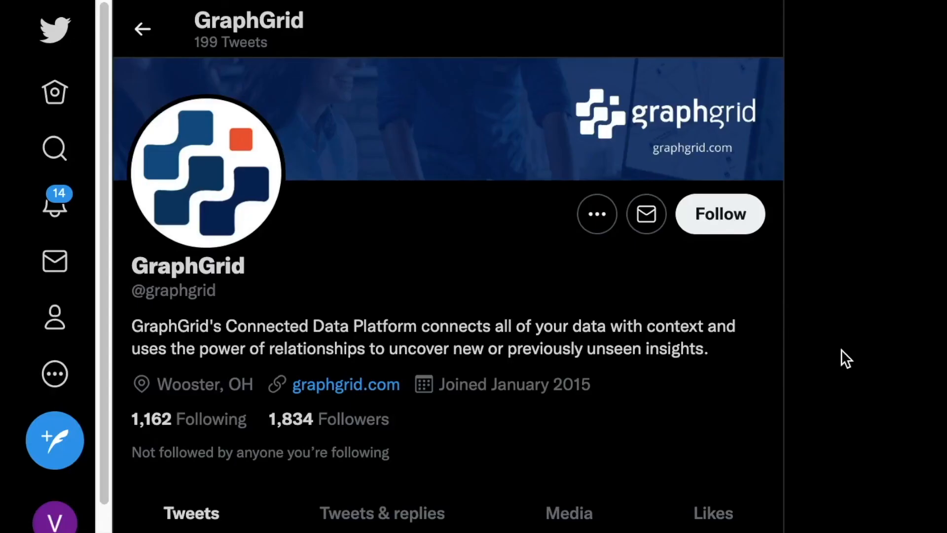
scroll(841, 350, "down", 1)
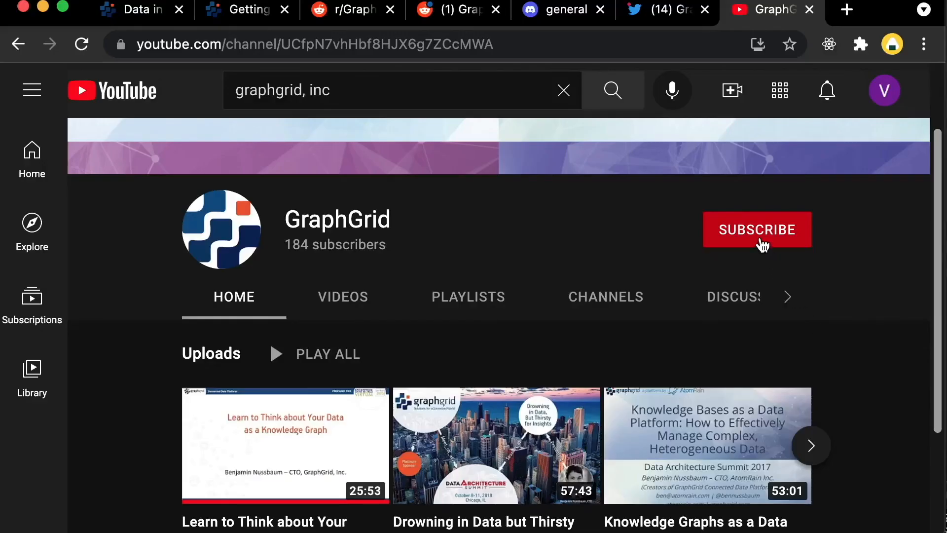
left_click(762, 242)
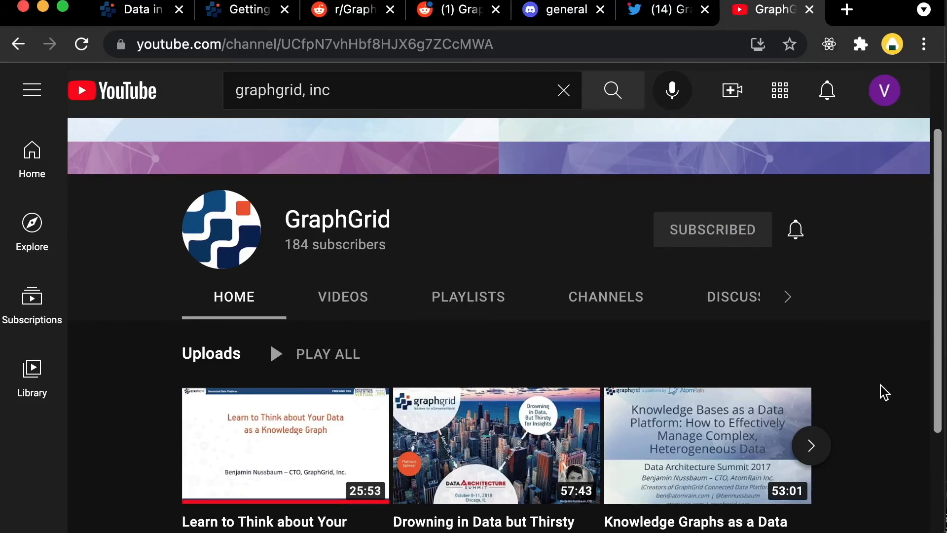